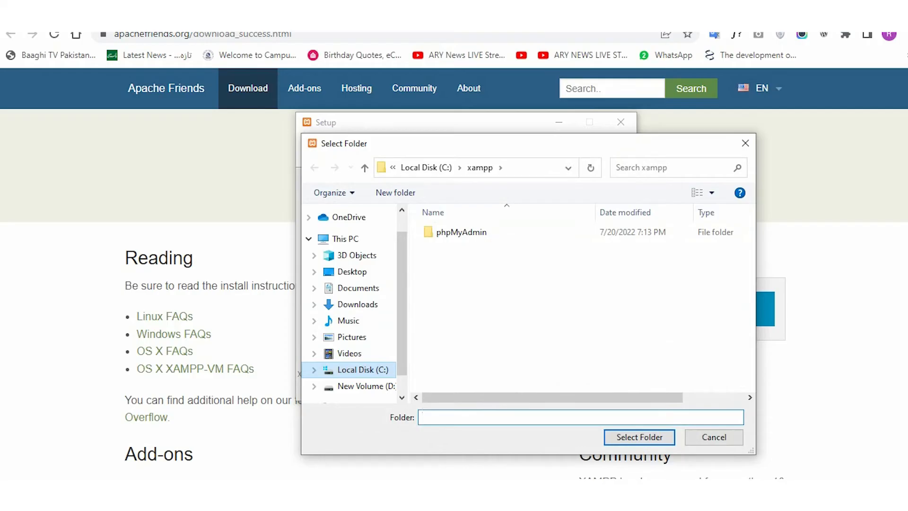
Choose the xampp folder on Local Disk (C:) as the installation folder and continue to the language selection
{"action": "scroll", "coordinate": [490, 312], "scroll_direction": "down", "scroll_amount": 2}
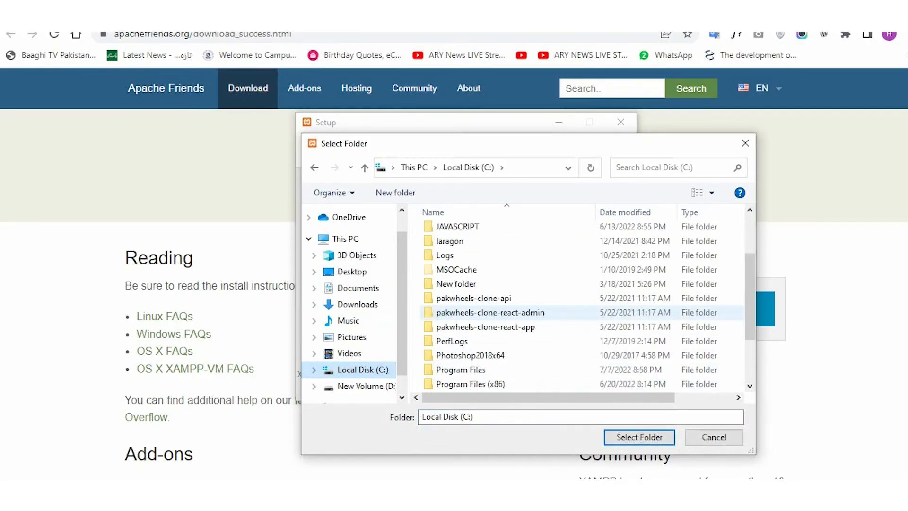
{"action": "scroll", "coordinate": [491, 312], "scroll_direction": "down", "scroll_amount": 2}
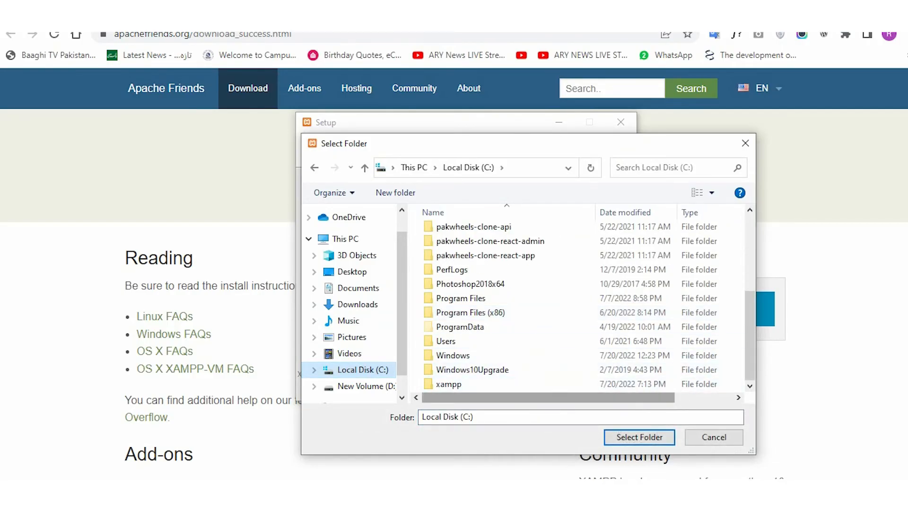
{"action": "left_click", "coordinate": [473, 384]}
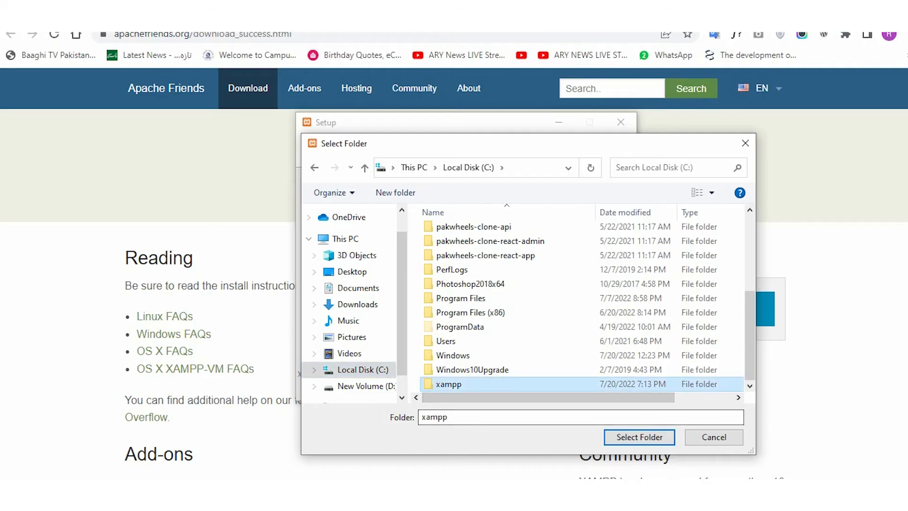
{"action": "left_click", "coordinate": [639, 437]}
{"action": "left_click", "coordinate": [548, 385]}
{"action": "left_click", "coordinate": [458, 255]}
{"action": "left_click", "coordinate": [548, 386]}
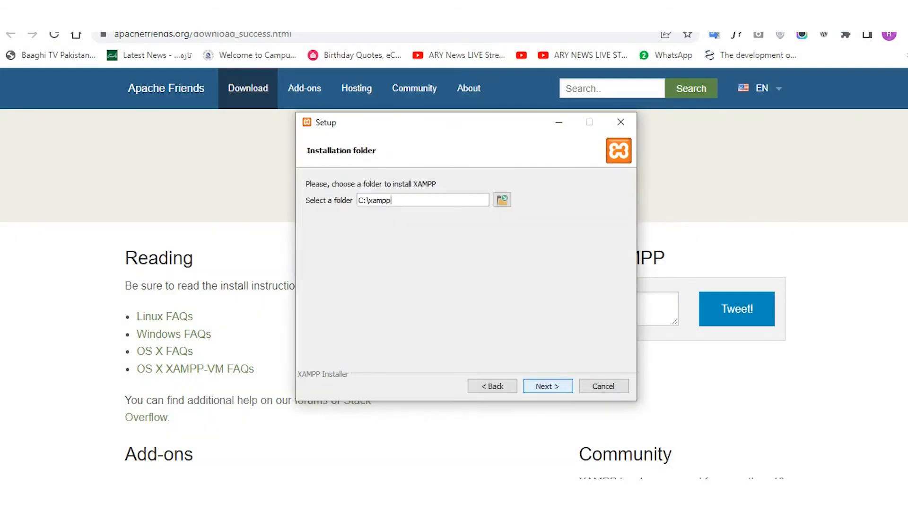
{"action": "left_click", "coordinate": [547, 386]}
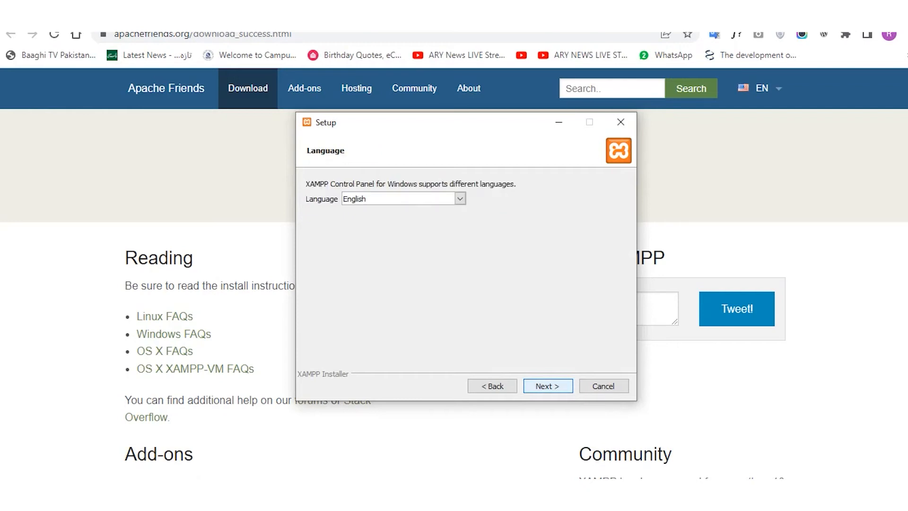
Keep English as the language, install XAMPP and finish the setup with the Control Panel set to start
{"action": "left_click", "coordinate": [547, 386]}
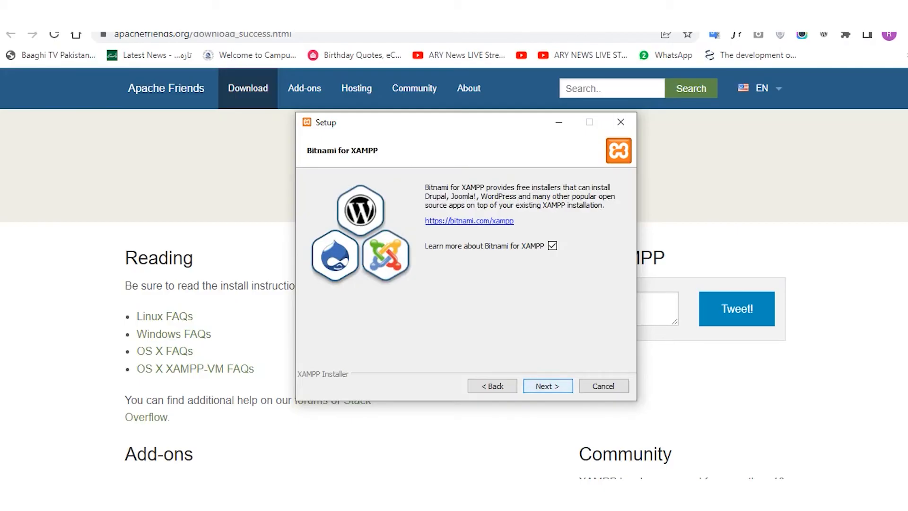
{"action": "left_click", "coordinate": [547, 385]}
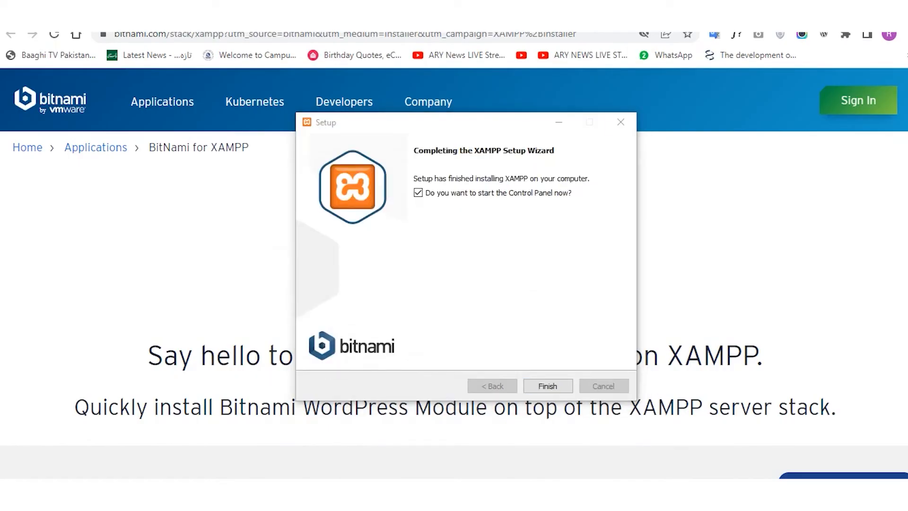
{"action": "left_click", "coordinate": [548, 386]}
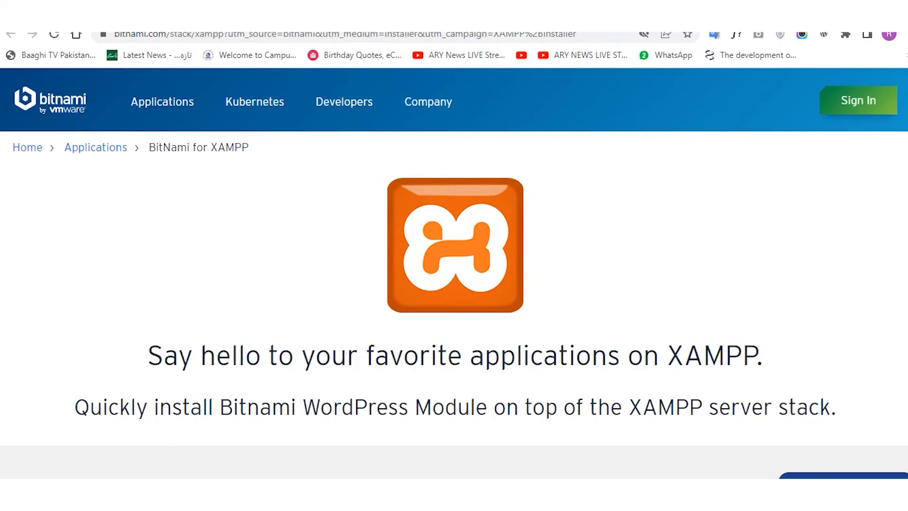
Minimize the browser and bring up the XAMPP Control Panel from the hidden notification-area programs
{"action": "left_click", "coordinate": [772, 503]}
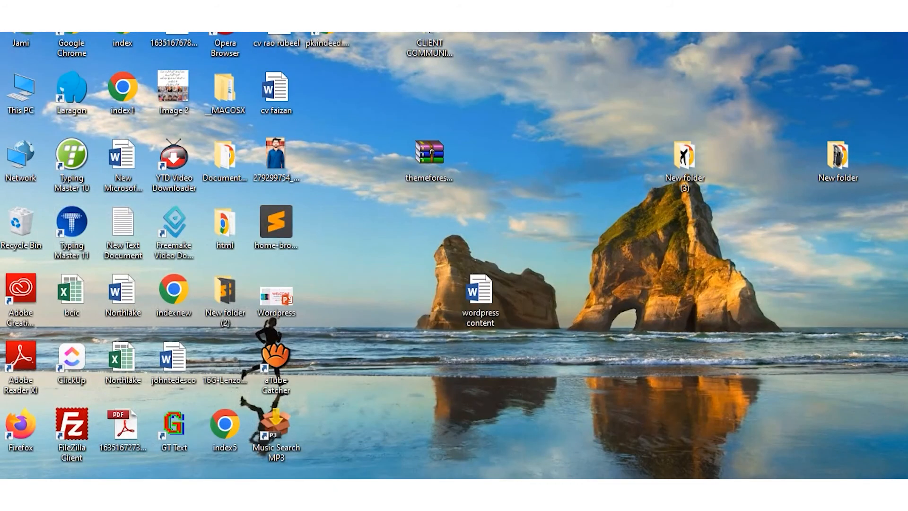
{"action": "left_click", "coordinate": [772, 505]}
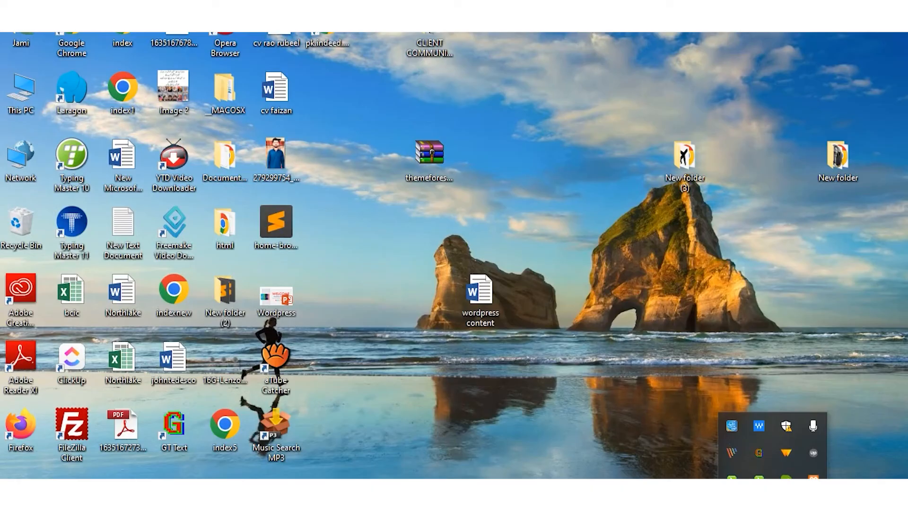
{"action": "double_click", "coordinate": [814, 479]}
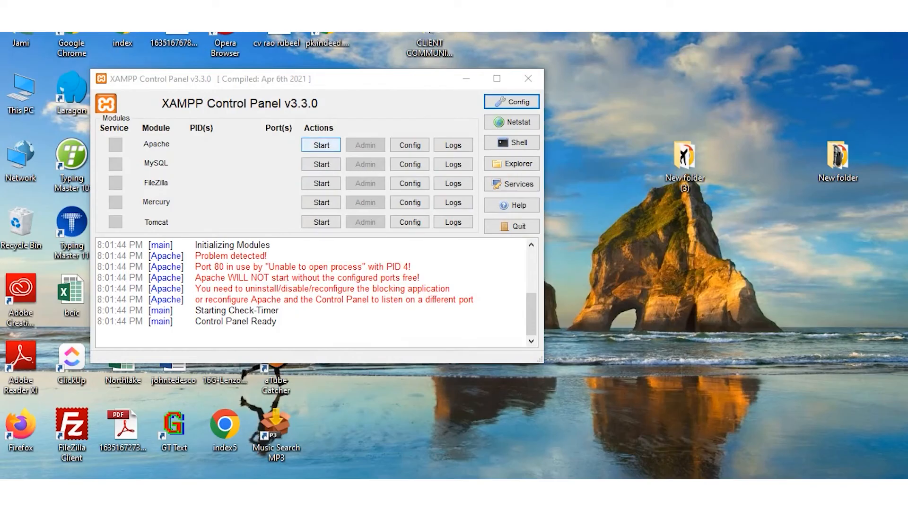
Start the MySQL module and try to start the Apache module
{"action": "left_click", "coordinate": [321, 145]}
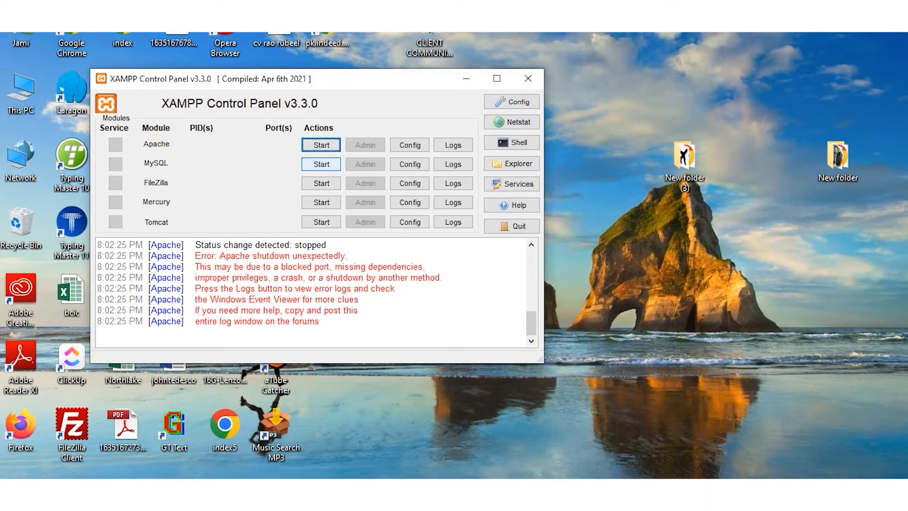
{"action": "left_click", "coordinate": [321, 164]}
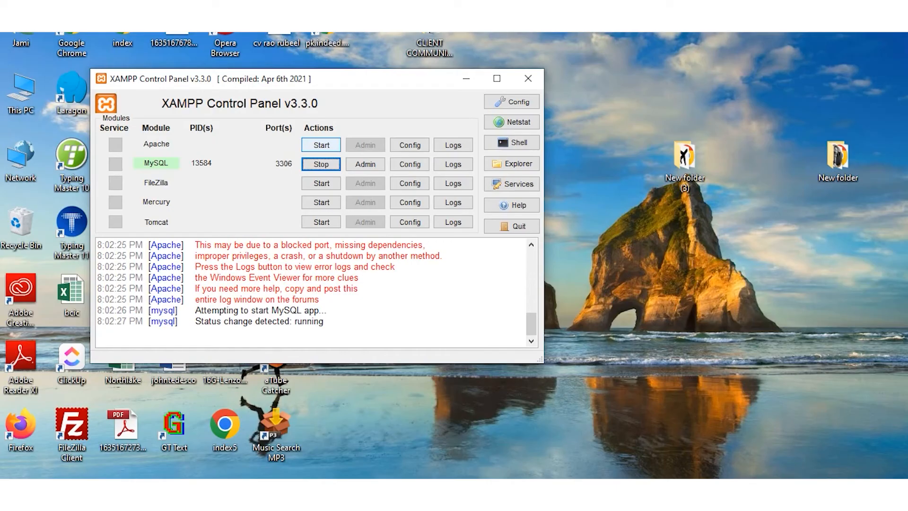
{"action": "left_click", "coordinate": [321, 145]}
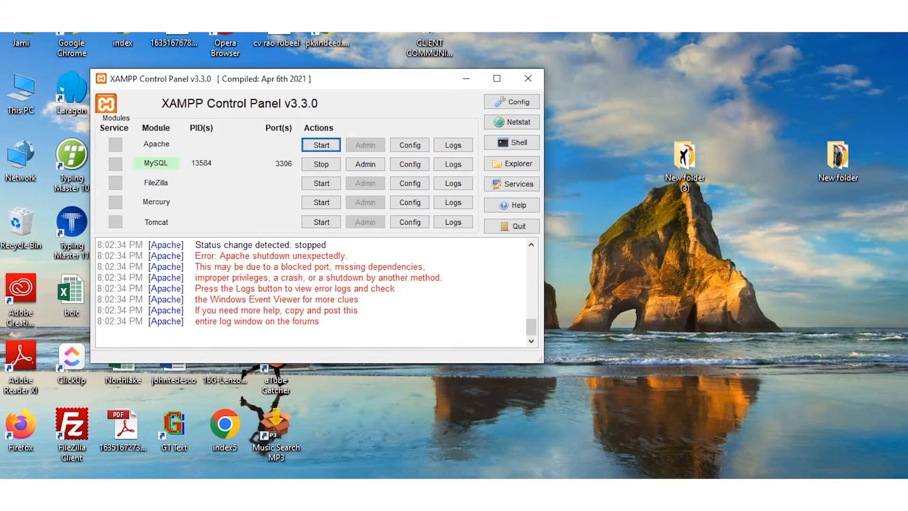
Open Apache's httpd.conf and httpd-ssl.conf configuration files in Notepad and minimize the XAMPP Control Panel
{"action": "left_click", "coordinate": [410, 144]}
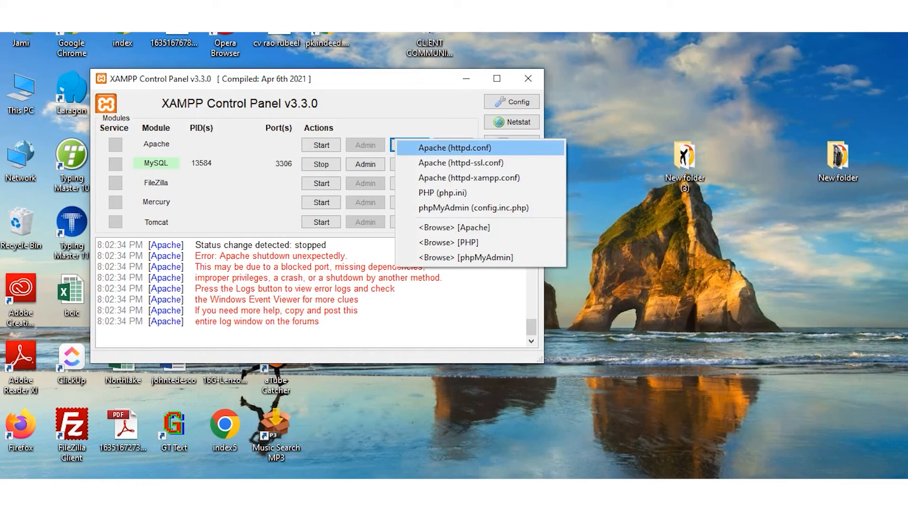
{"action": "left_click", "coordinate": [455, 148]}
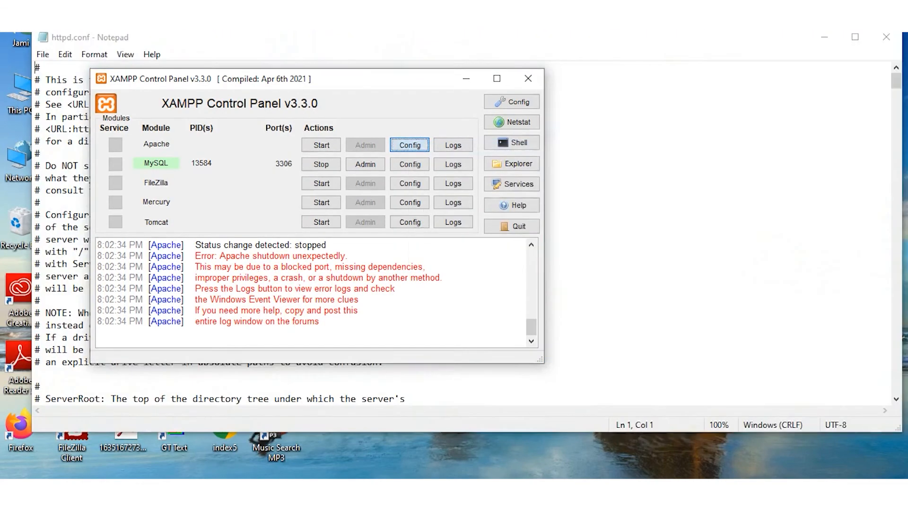
{"action": "left_click", "coordinate": [409, 145]}
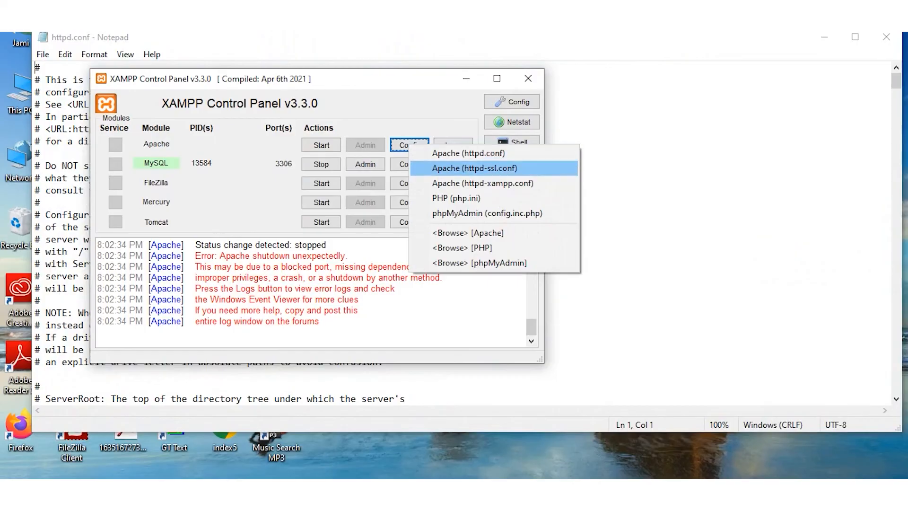
{"action": "left_click", "coordinate": [474, 168]}
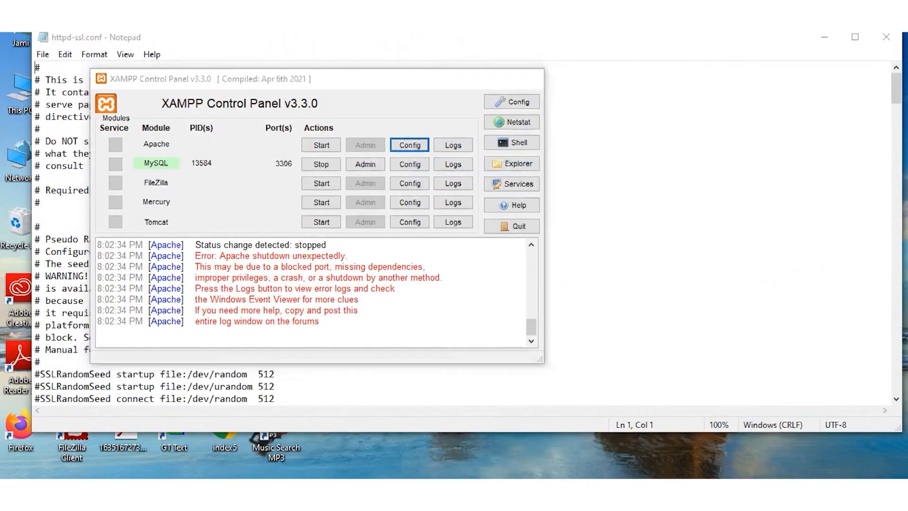
{"action": "left_click", "coordinate": [466, 79]}
Set the Listen port in httpd-ssl.conf to 4433
{"action": "scroll", "coordinate": [468, 234], "scroll_direction": "down", "scroll_amount": 5}
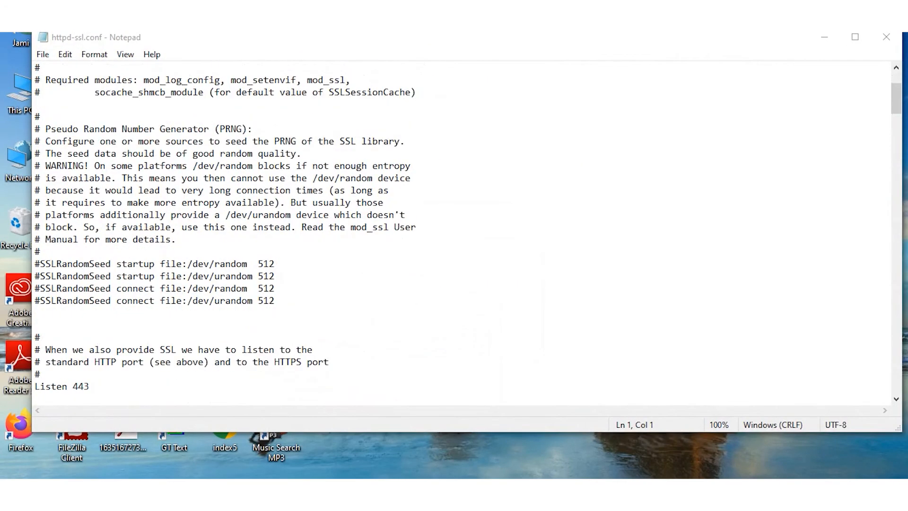
{"action": "left_click", "coordinate": [90, 314]}
{"action": "type", "text": "3"}
Set the port of the _default_ VirtualHost in httpd-ssl.conf to 4433
{"action": "scroll", "coordinate": [90, 313], "scroll_direction": "down", "scroll_amount": 5}
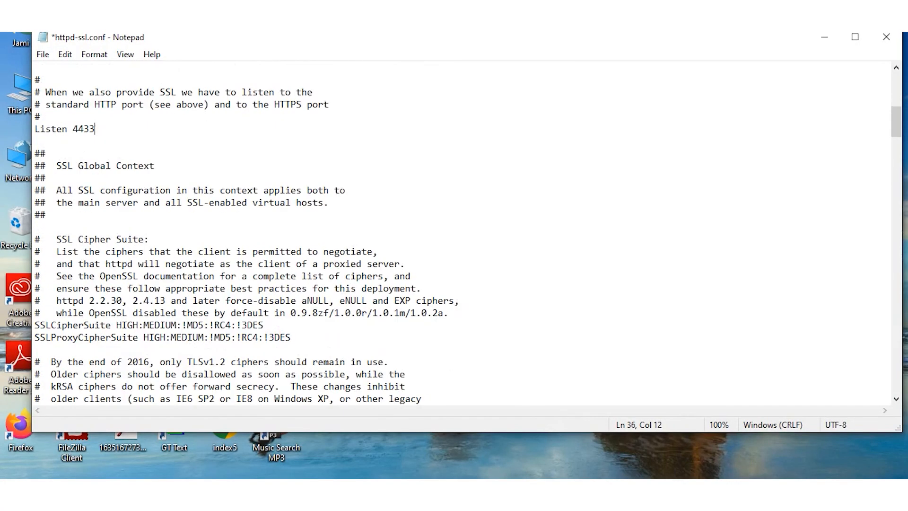
{"action": "scroll", "coordinate": [468, 236], "scroll_direction": "down", "scroll_amount": 17}
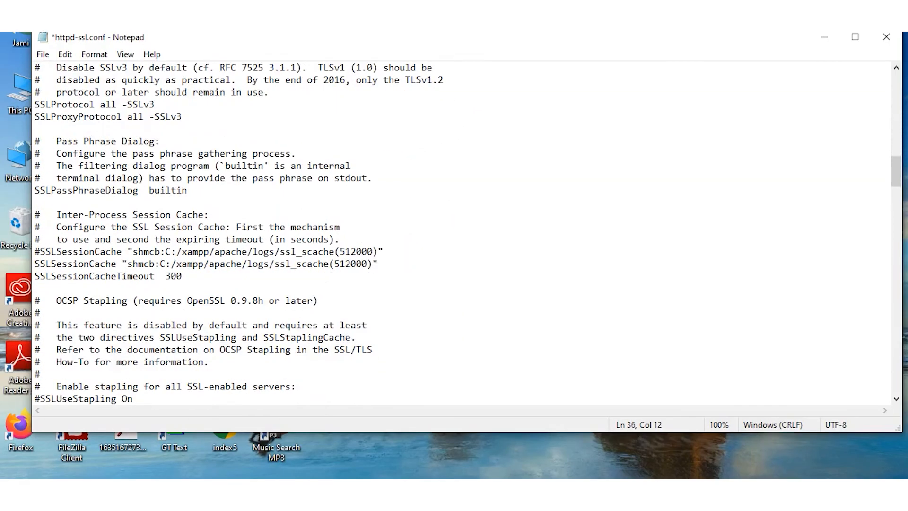
{"action": "scroll", "coordinate": [469, 233], "scroll_direction": "down", "scroll_amount": 2}
{"action": "scroll", "coordinate": [468, 234], "scroll_direction": "down", "scroll_amount": 5}
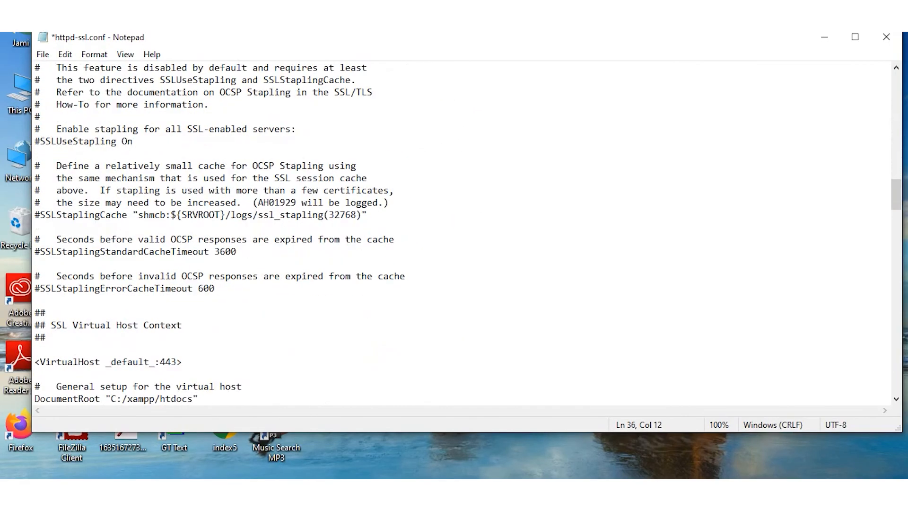
{"action": "scroll", "coordinate": [461, 232], "scroll_direction": "down", "scroll_amount": 1}
{"action": "left_click", "coordinate": [178, 325]}
{"action": "type", "text": "3"}
Look through the rest of httpd-ssl.conf, save the file and minimize its window
{"action": "scroll", "coordinate": [461, 232], "scroll_direction": "down", "scroll_amount": 4}
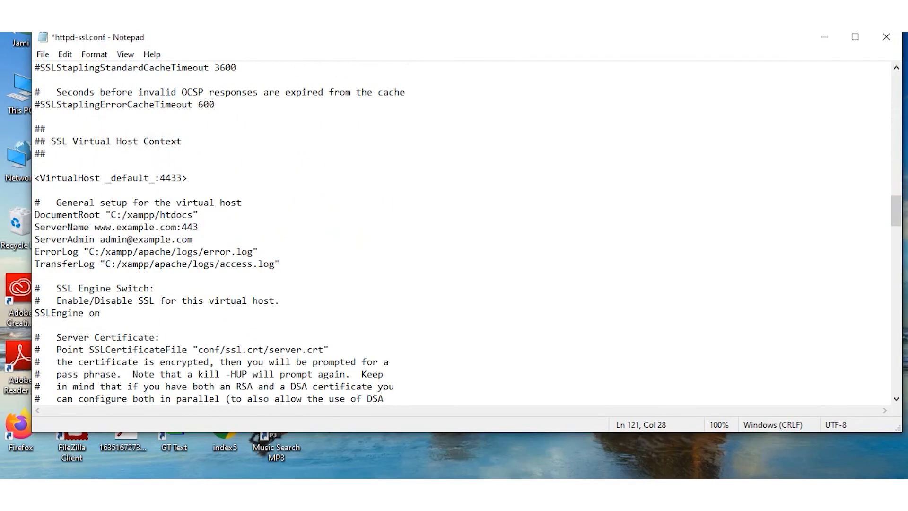
{"action": "scroll", "coordinate": [461, 232], "scroll_direction": "down", "scroll_amount": 12}
{"action": "scroll", "coordinate": [461, 231], "scroll_direction": "down", "scroll_amount": 11}
{"action": "scroll", "coordinate": [461, 231], "scroll_direction": "down", "scroll_amount": 15}
{"action": "scroll", "coordinate": [461, 232], "scroll_direction": "down", "scroll_amount": 12}
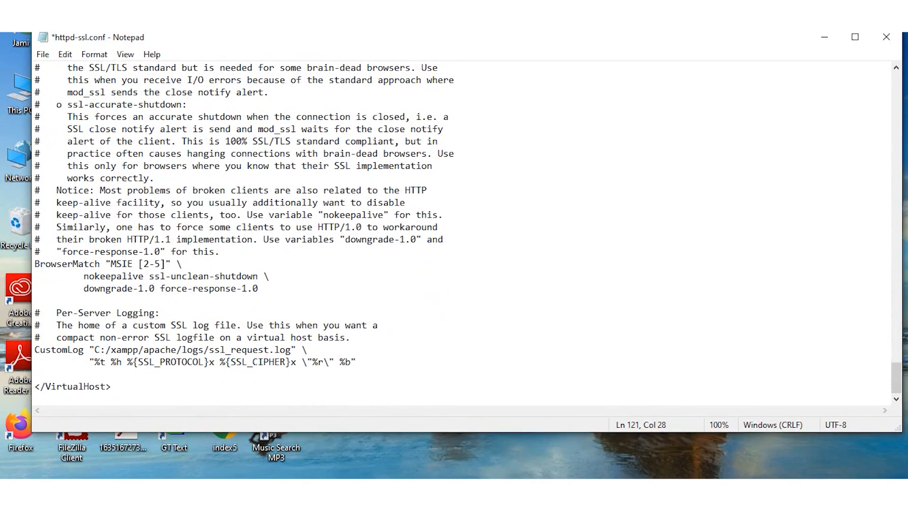
{"action": "key", "text": "ctrl+s"}
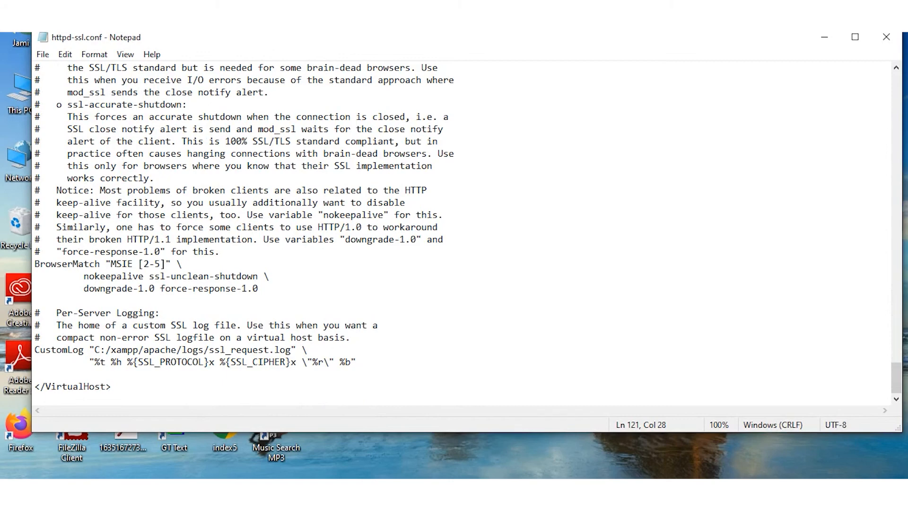
{"action": "left_click", "coordinate": [42, 54]}
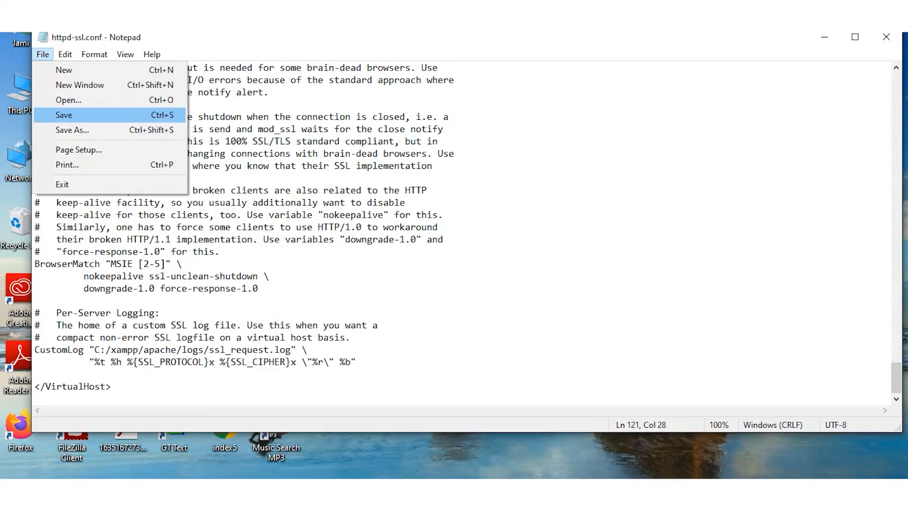
{"action": "left_click", "coordinate": [64, 115]}
{"action": "left_click", "coordinate": [824, 37]}
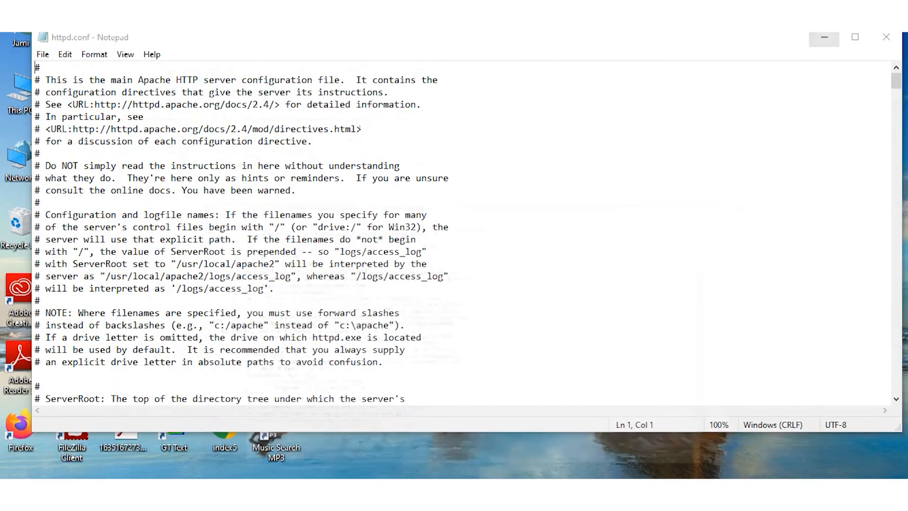
Set the port to 8080 in both the Listen directive and the commented Listen example of httpd.conf
{"action": "scroll", "coordinate": [469, 233], "scroll_direction": "down", "scroll_amount": 11}
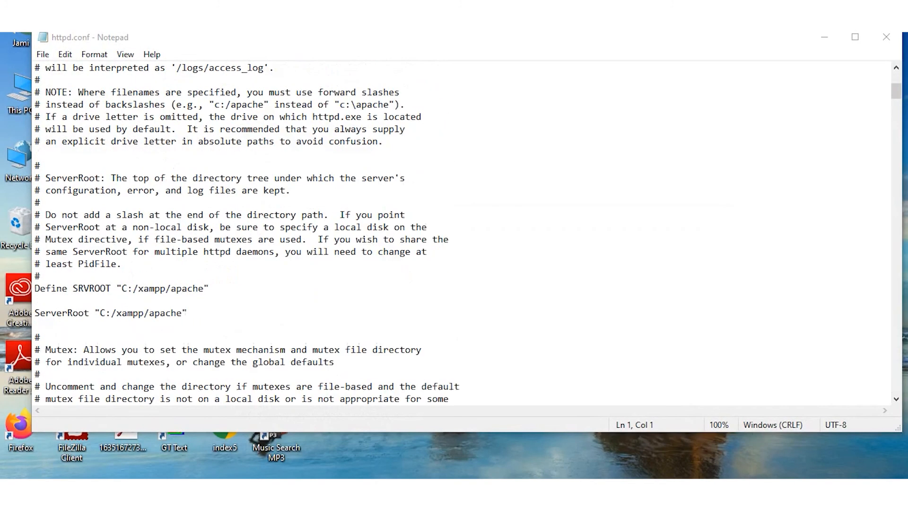
{"action": "scroll", "coordinate": [468, 234], "scroll_direction": "down", "scroll_amount": 1}
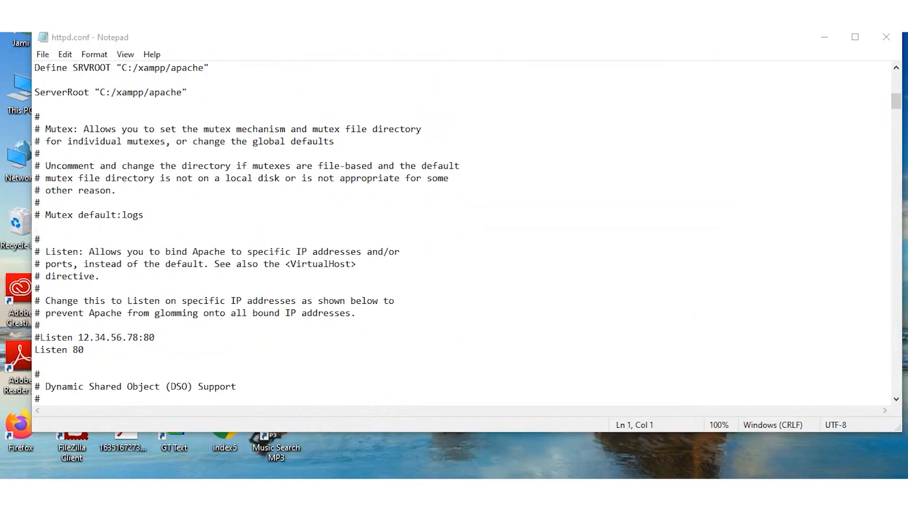
{"action": "left_click", "coordinate": [84, 349]}
{"action": "type", "text": "80"}
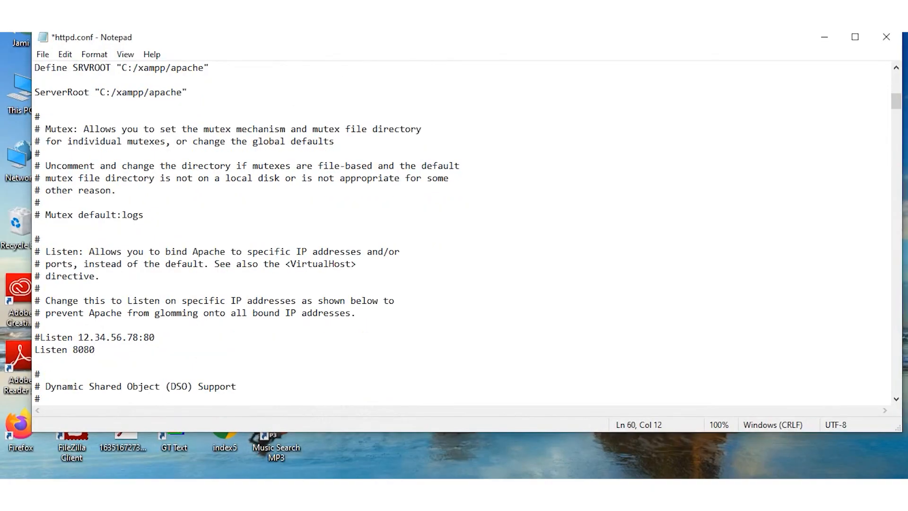
{"action": "scroll", "coordinate": [467, 233], "scroll_direction": "down", "scroll_amount": 2}
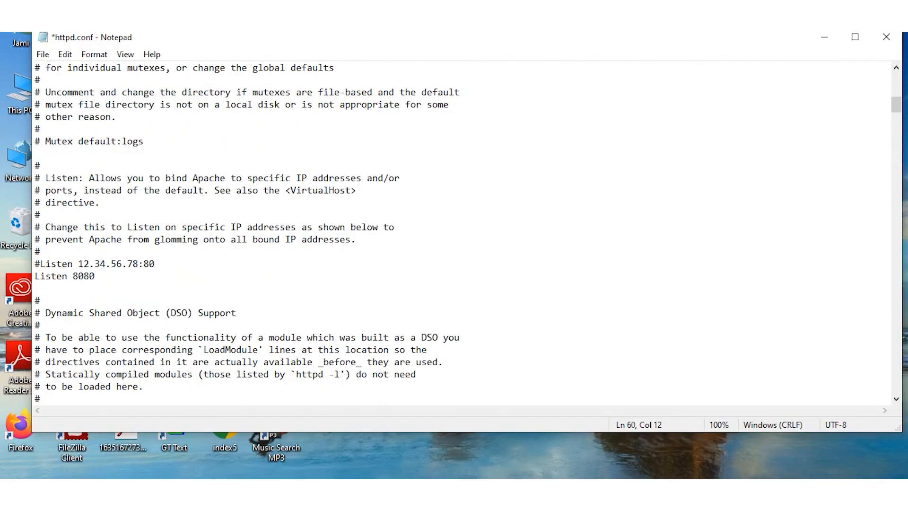
{"action": "left_click", "coordinate": [155, 264]}
{"action": "type", "text": "80"}
Set the ServerName directive in httpd.conf to localhost:8080
{"action": "scroll", "coordinate": [461, 233], "scroll_direction": "down", "scroll_amount": 13}
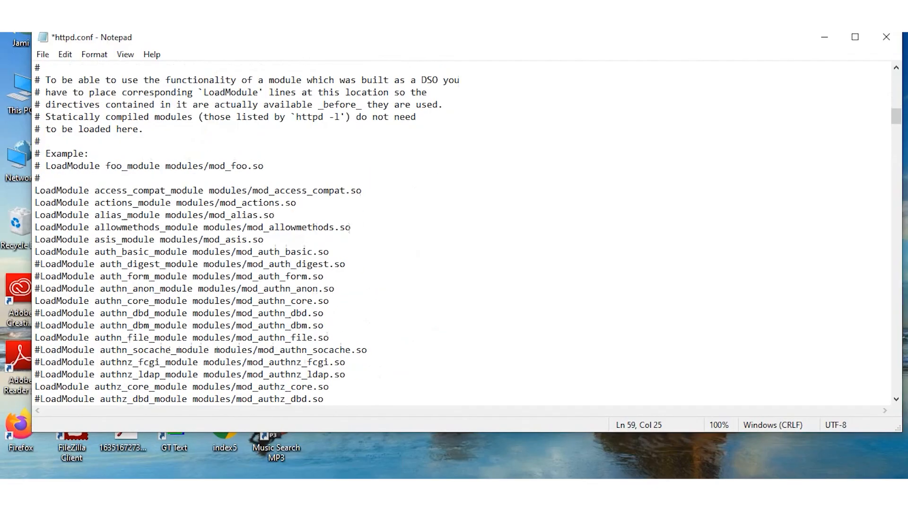
{"action": "scroll", "coordinate": [461, 233], "scroll_direction": "down", "scroll_amount": 20}
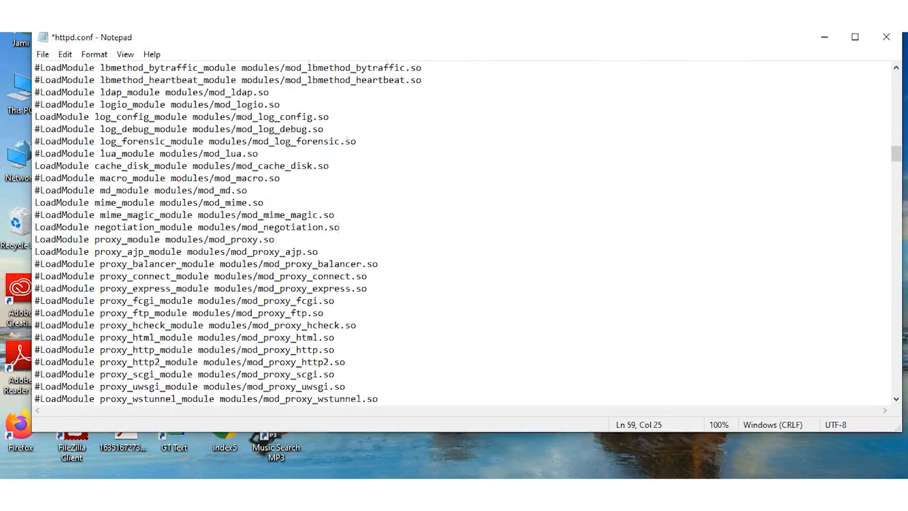
{"action": "scroll", "coordinate": [462, 233], "scroll_direction": "down", "scroll_amount": 14}
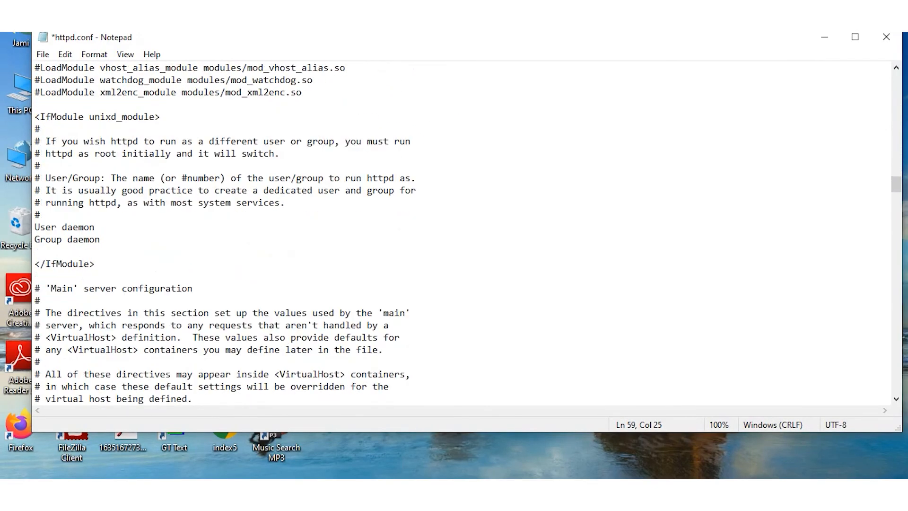
{"action": "scroll", "coordinate": [461, 234], "scroll_direction": "down", "scroll_amount": 8}
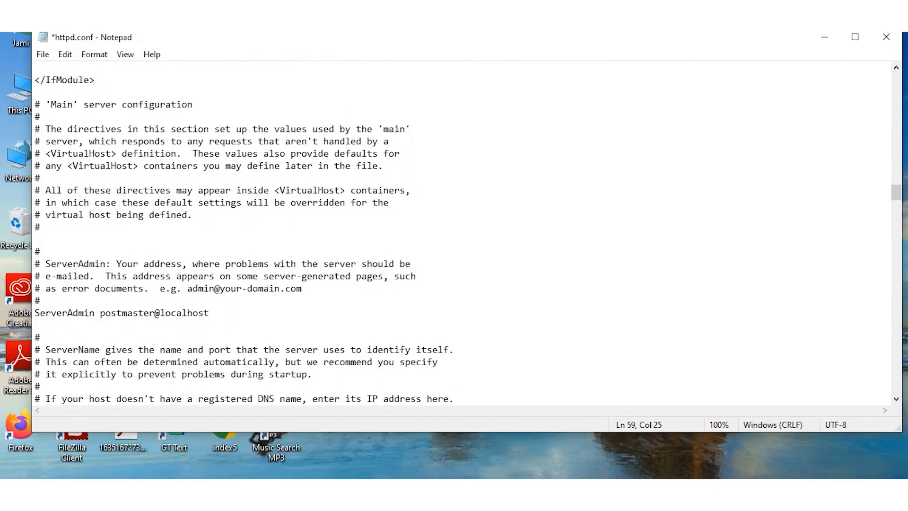
{"action": "left_click", "coordinate": [160, 313]}
{"action": "type", "text": "8080"}
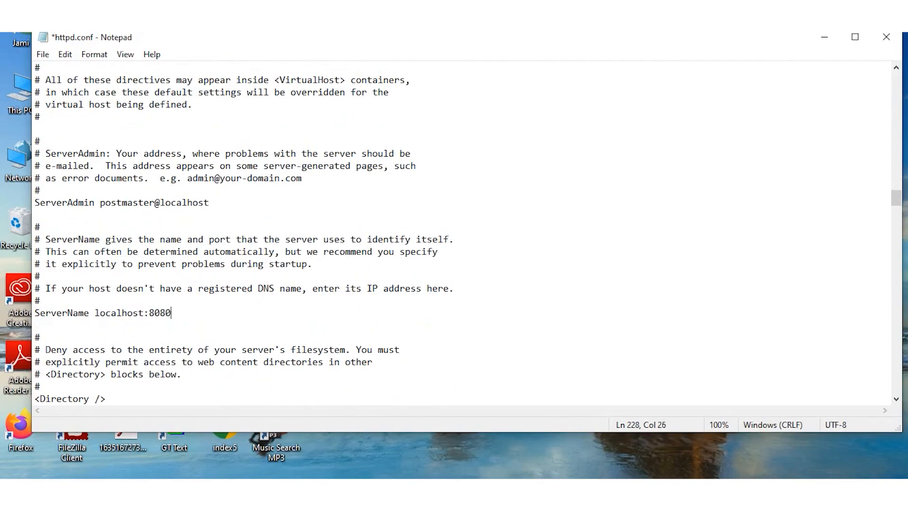
Save and close httpd.conf, and start the Apache module in the XAMPP Control Panel
{"action": "key", "text": "ctrl+s"}
{"action": "left_click", "coordinate": [43, 54]}
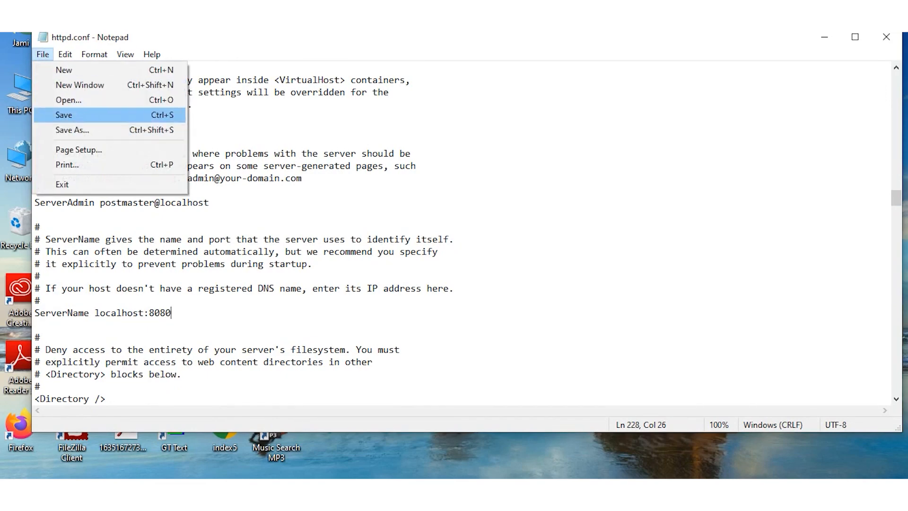
{"action": "key", "text": "Return"}
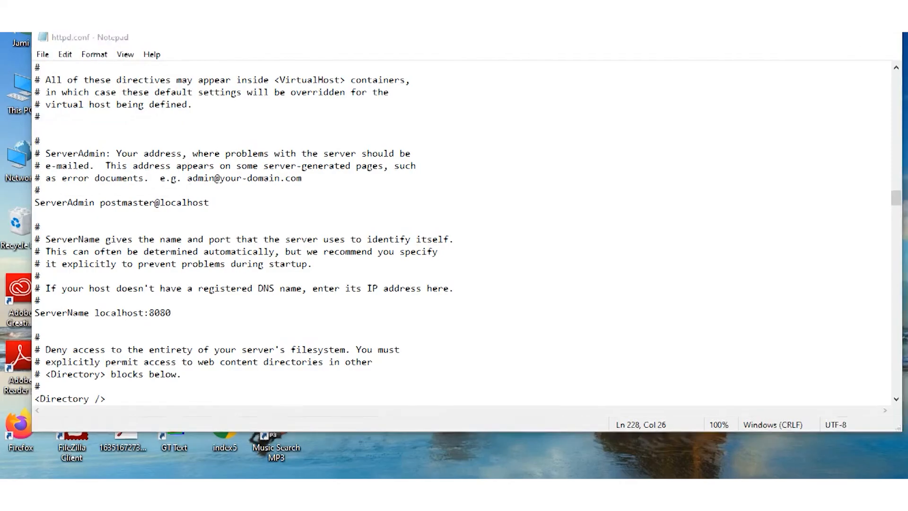
{"action": "key", "text": "alt+F4"}
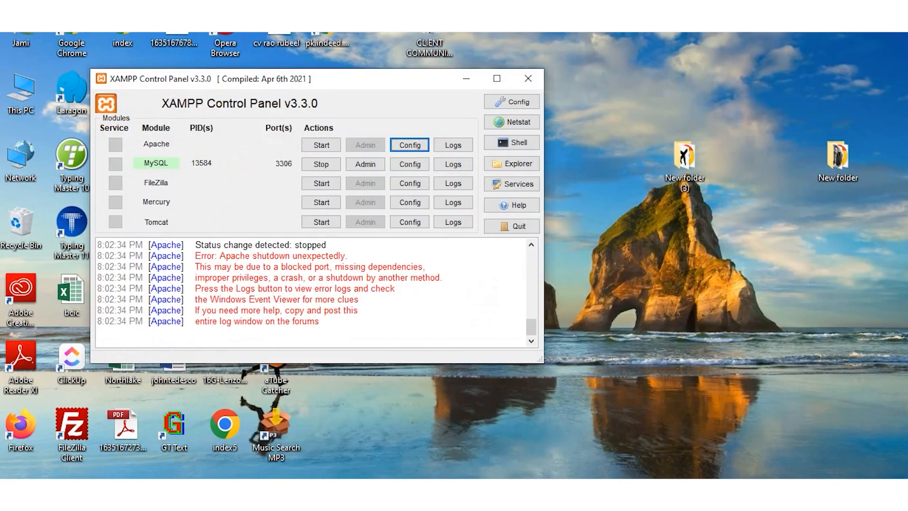
{"action": "left_click", "coordinate": [321, 145]}
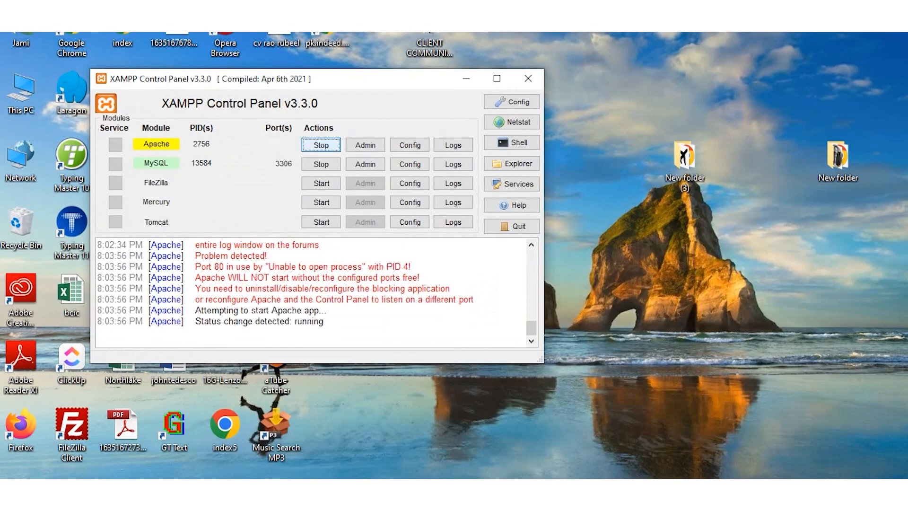